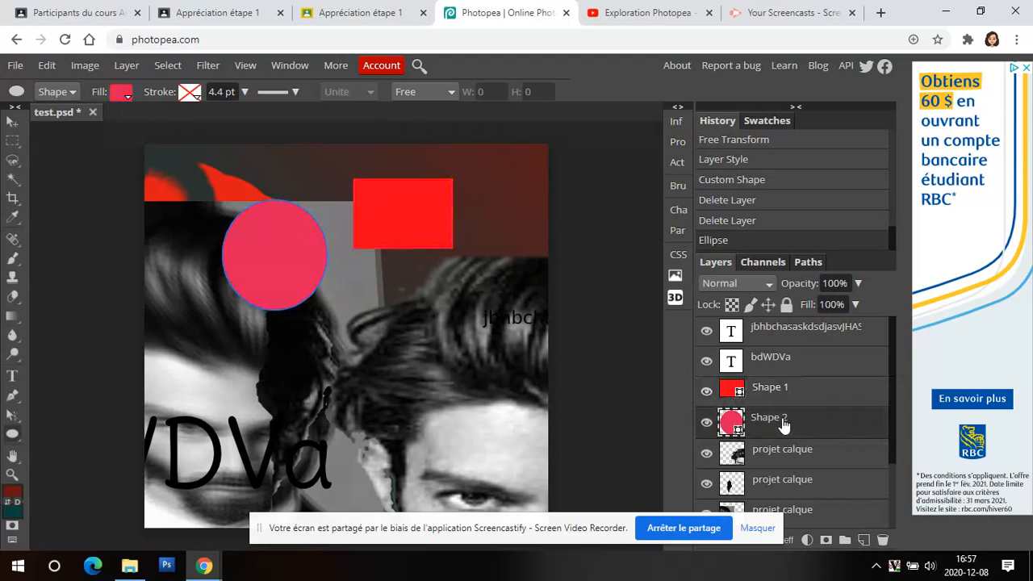
Delete the pink ellipse layer Shape 2 and activate the Ellipse shape tool
click(883, 541)
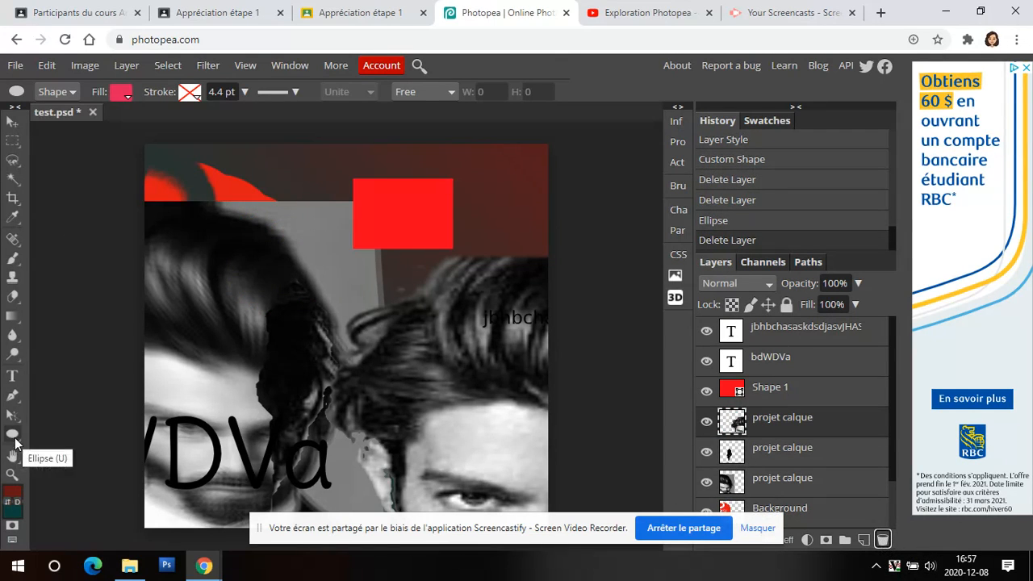
click(11, 434)
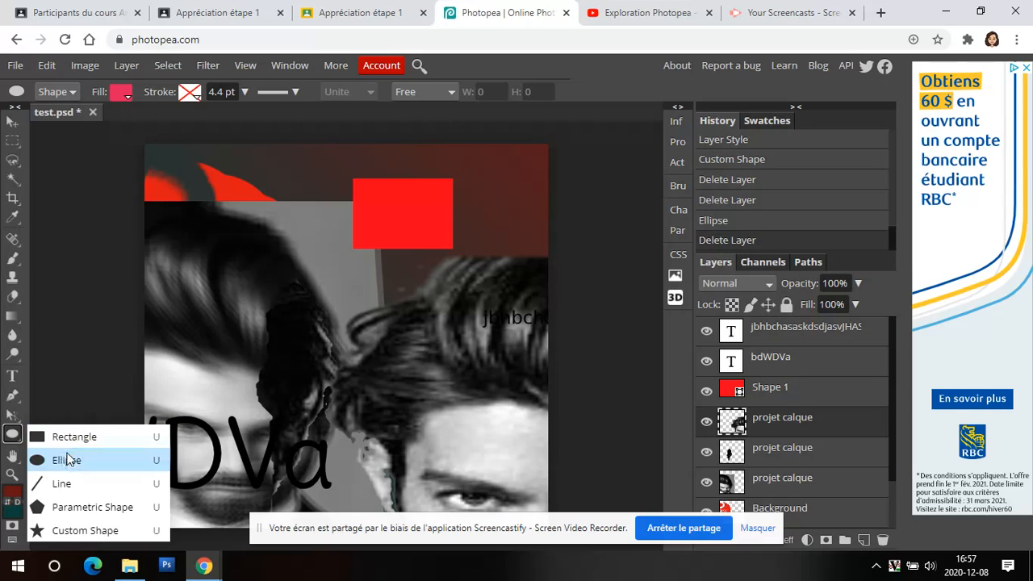
click(68, 455)
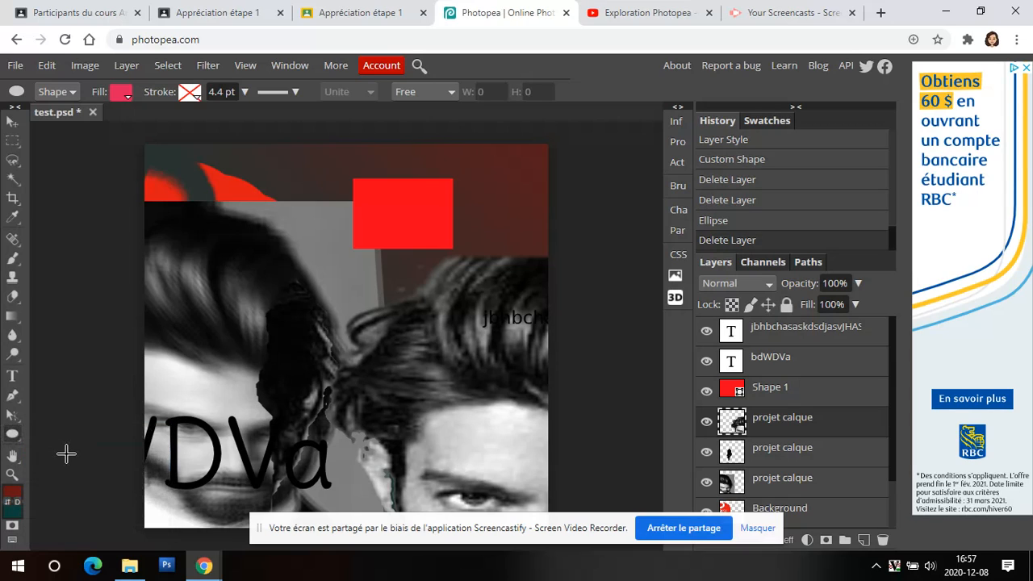
Set the shape fill to purple 5007d3 and draw a circle over the upper hair of the left-hand man
click(124, 93)
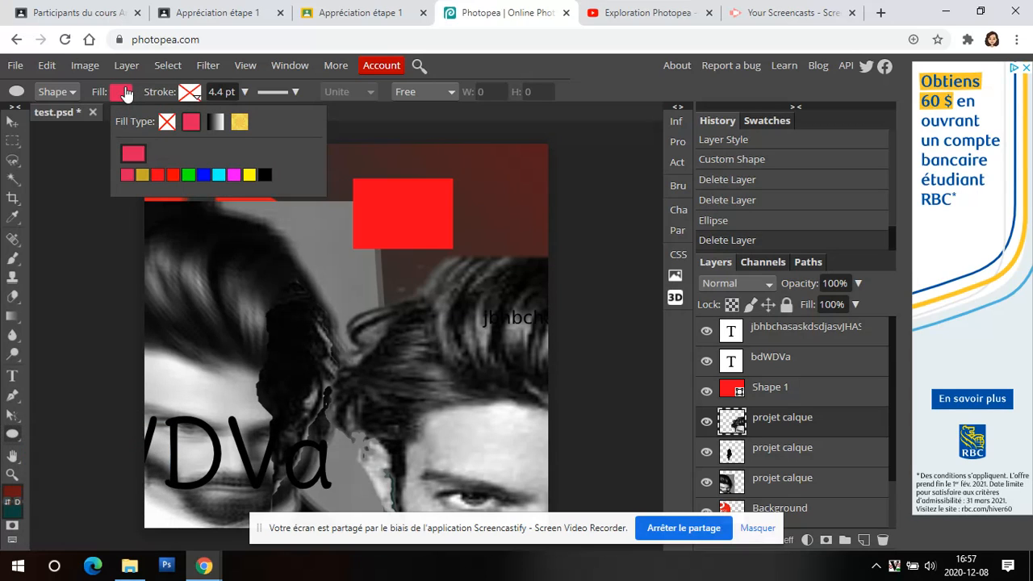
click(133, 154)
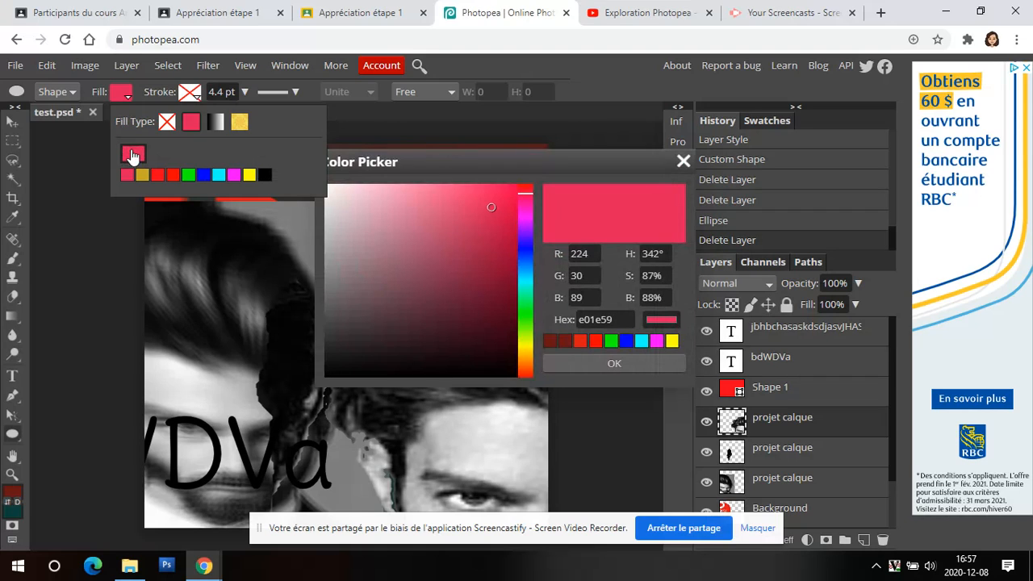
click(527, 249)
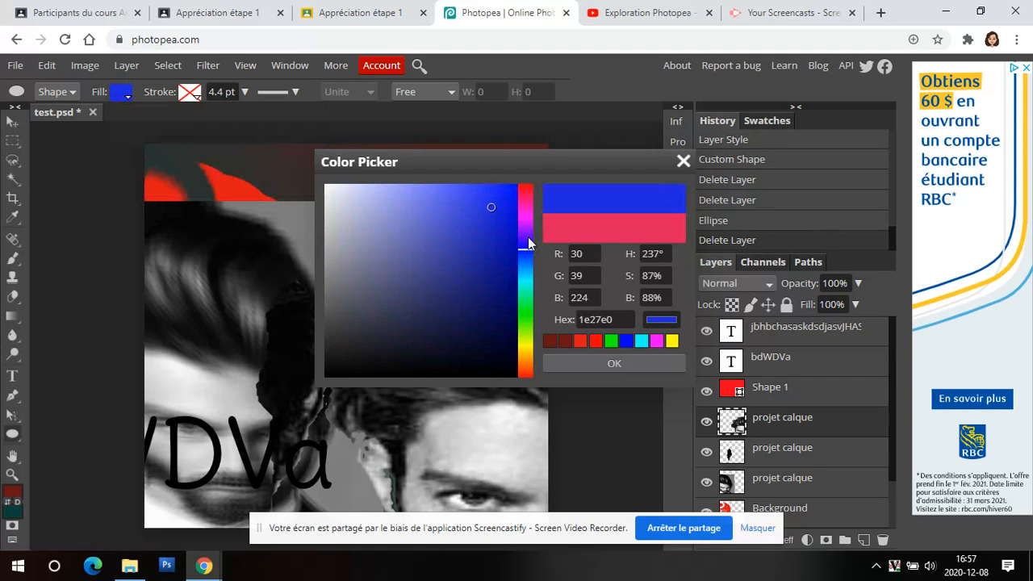
click(528, 237)
click(511, 216)
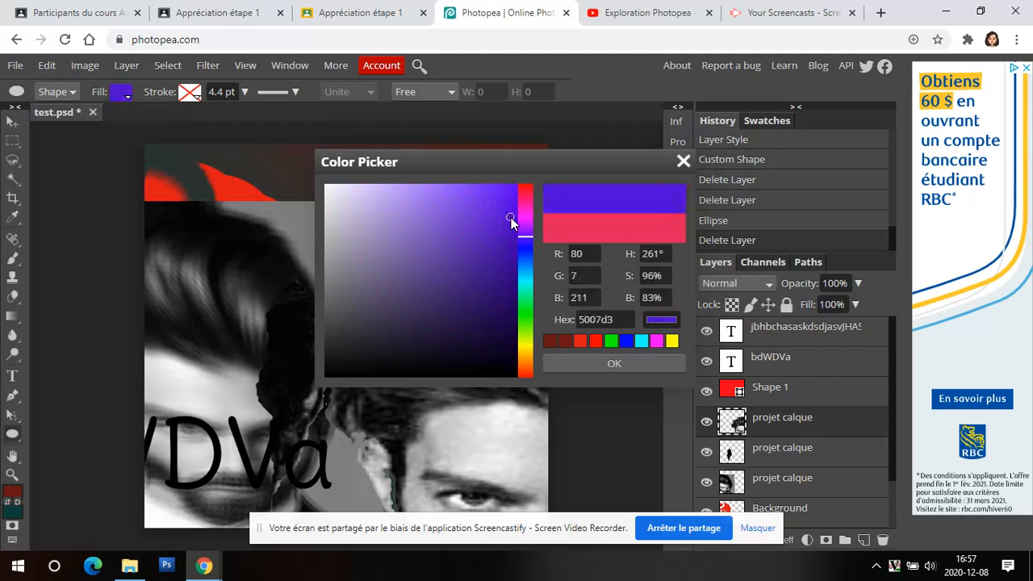
click(616, 364)
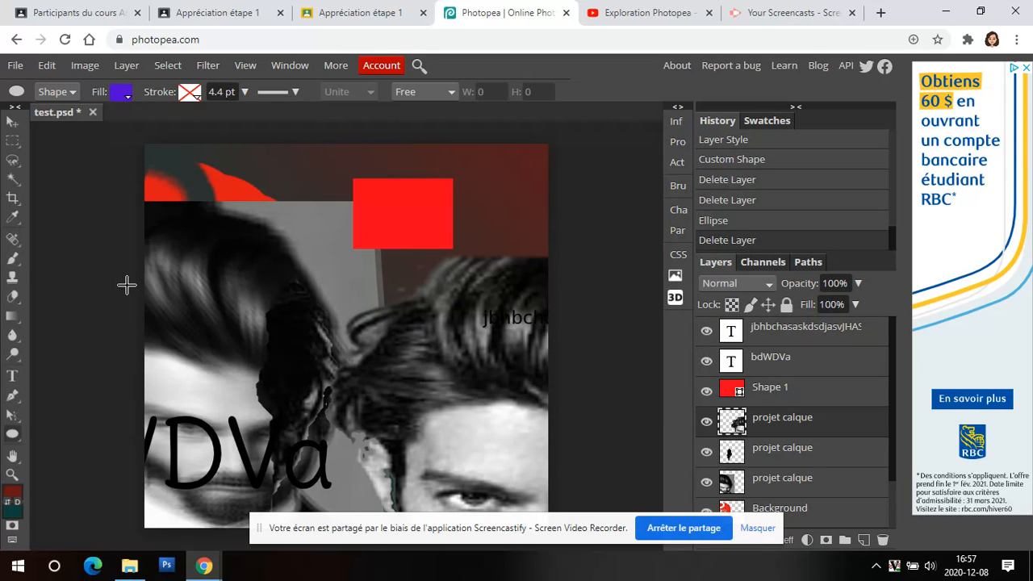
drag(197, 202, 317, 327)
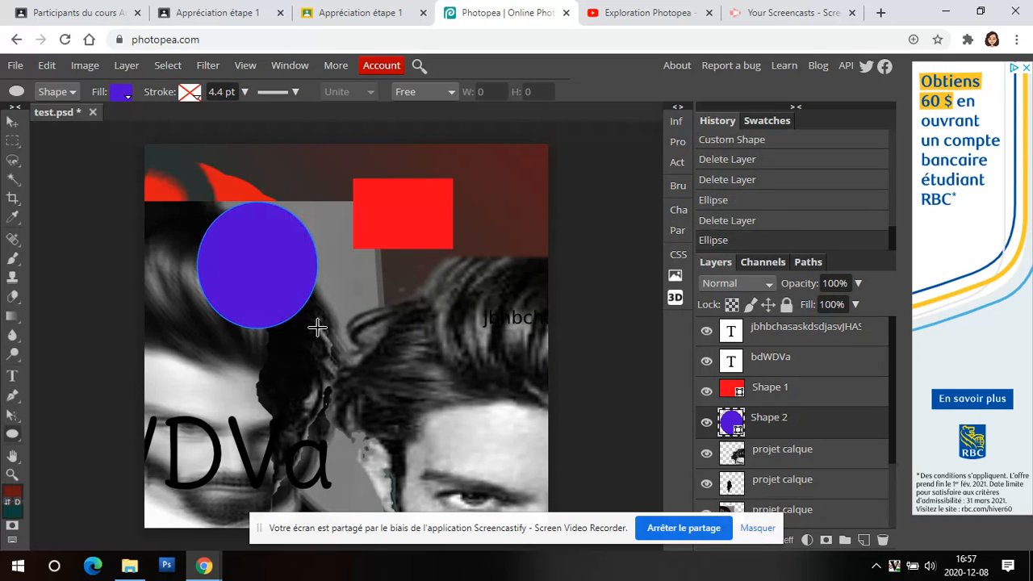
Move the purple circle slightly right and down, so it sits just below and left of the red rectangle
click(14, 122)
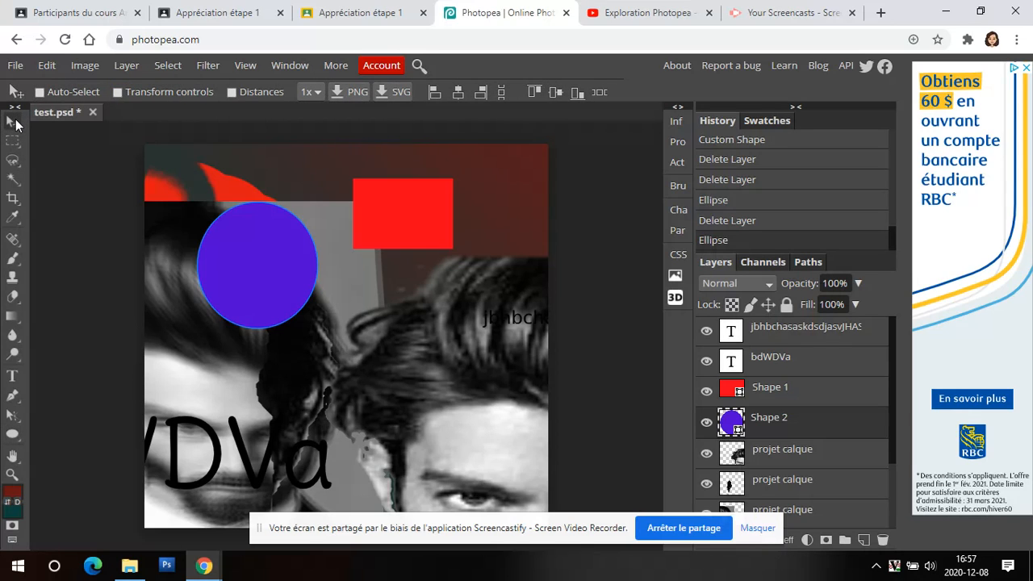
drag(260, 257, 308, 280)
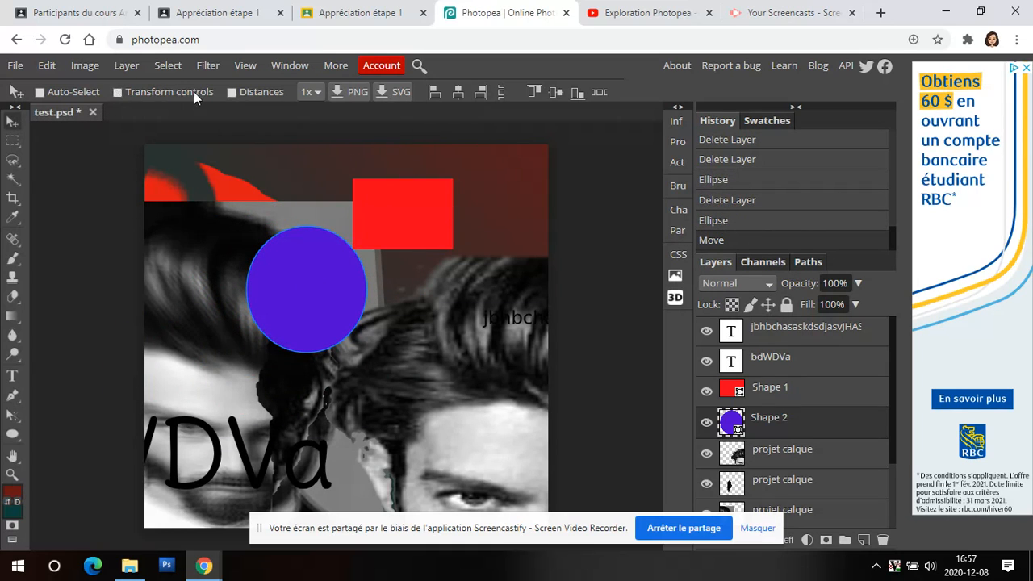
Try enlarging the purple circle to about 178% width and 156% height with transform controls, and undo the transformation
click(117, 92)
drag(367, 227, 460, 155)
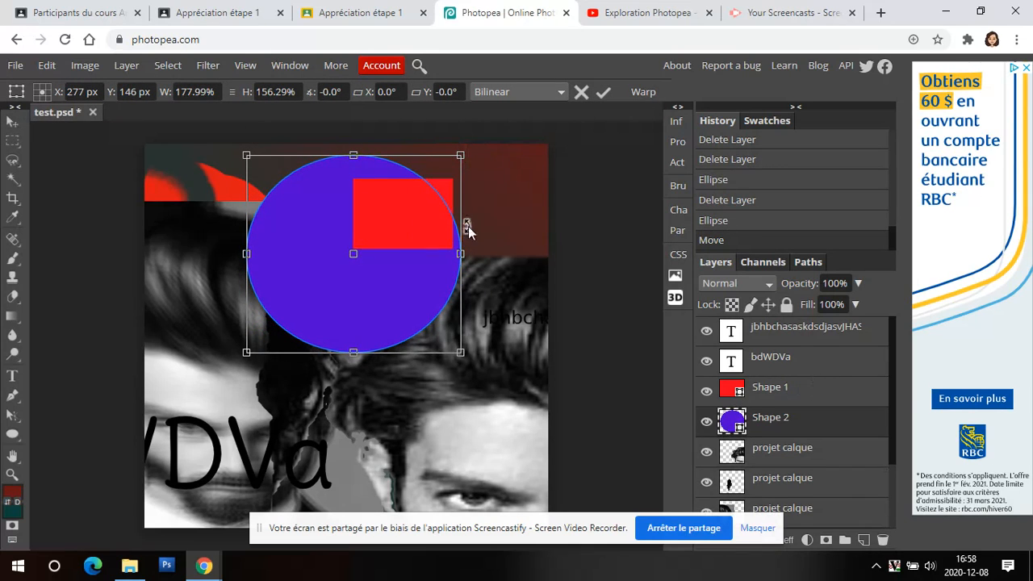
click(833, 401)
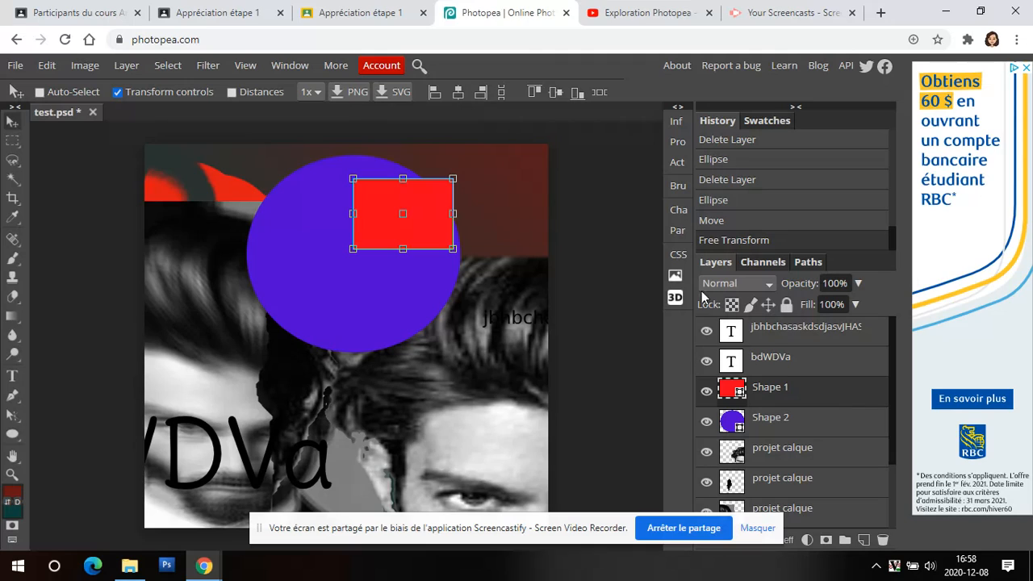
click(788, 365)
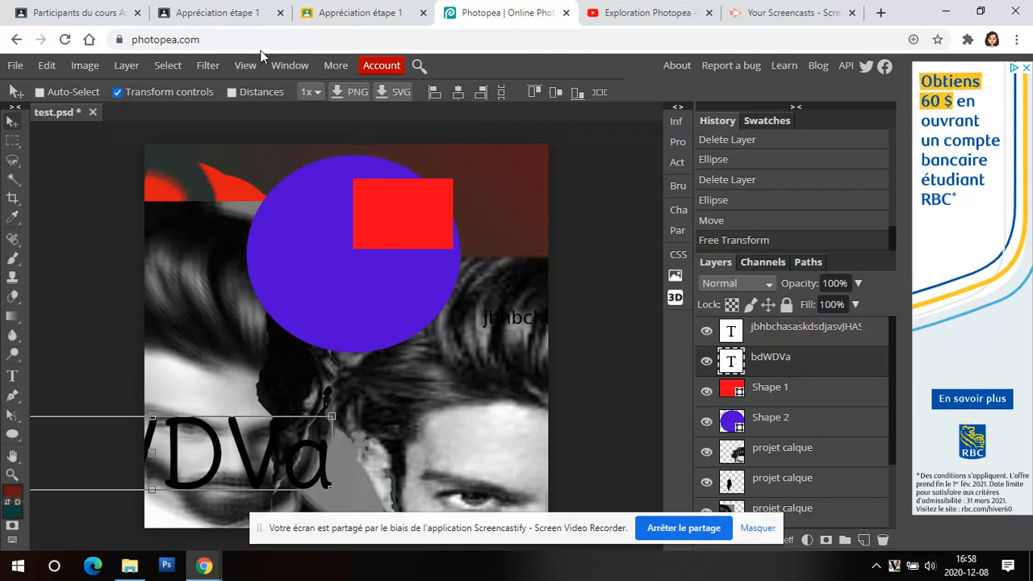
click(49, 65)
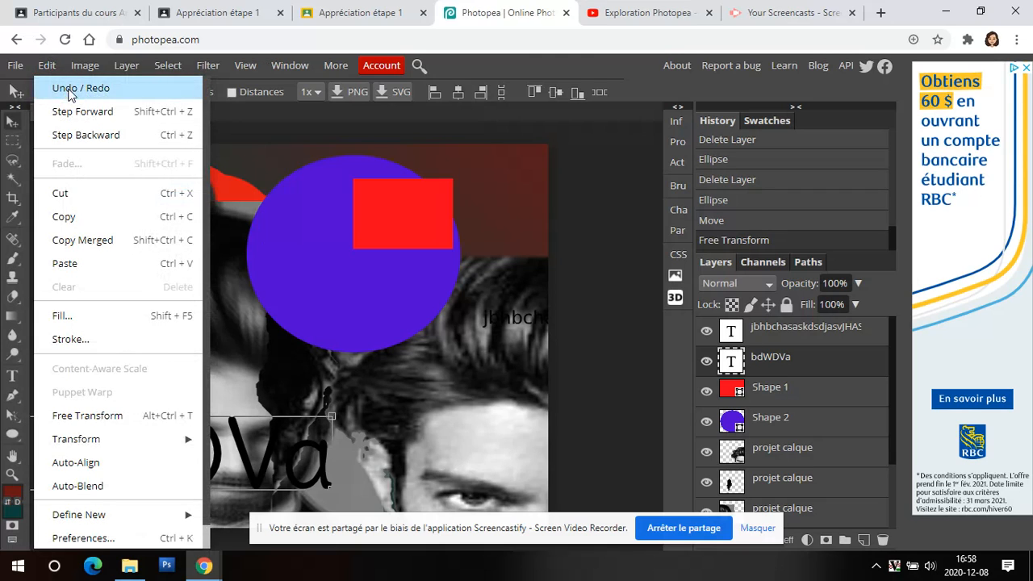
click(72, 90)
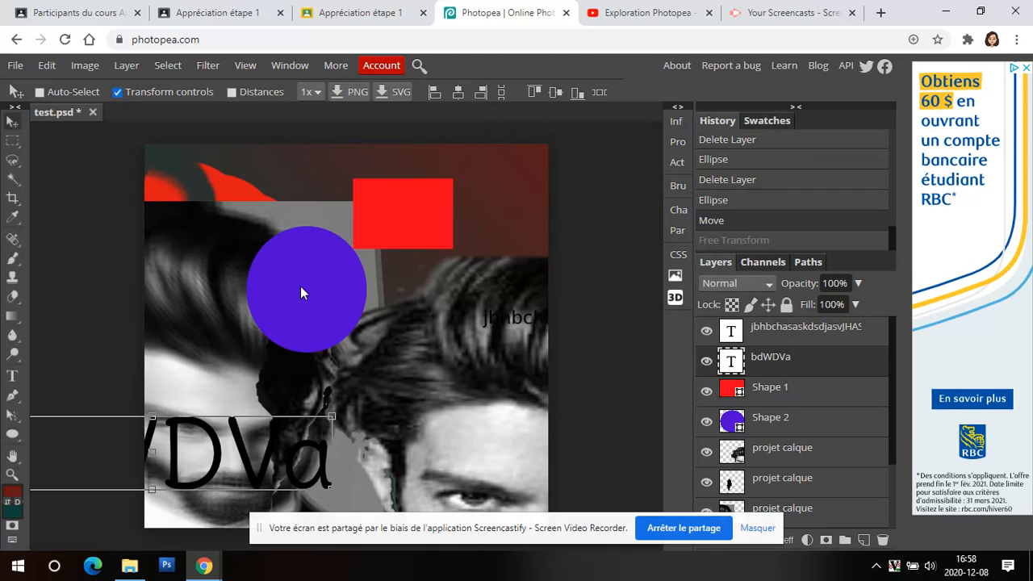
Select the projet calque layer directly below Shape 2 and turn off the transform controls
click(768, 426)
click(775, 468)
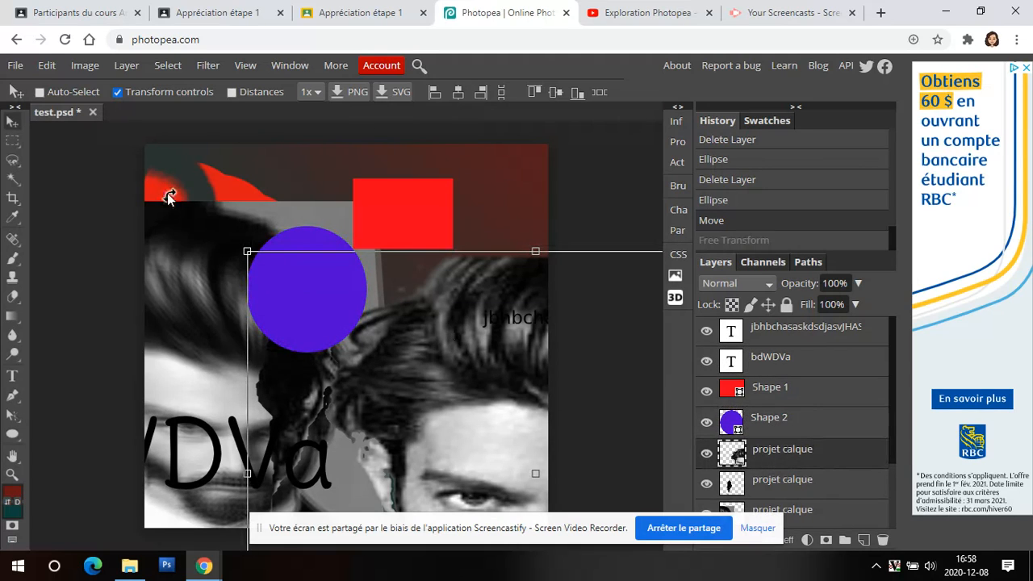
click(119, 91)
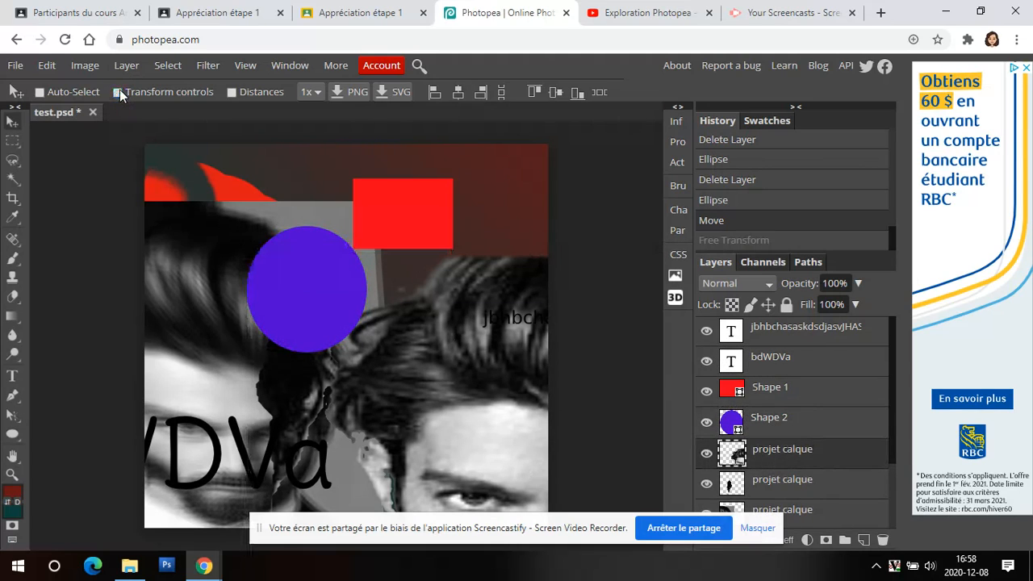
Set up the Clone tool with a soft round brush at 131 px size and 0% hardness
click(13, 278)
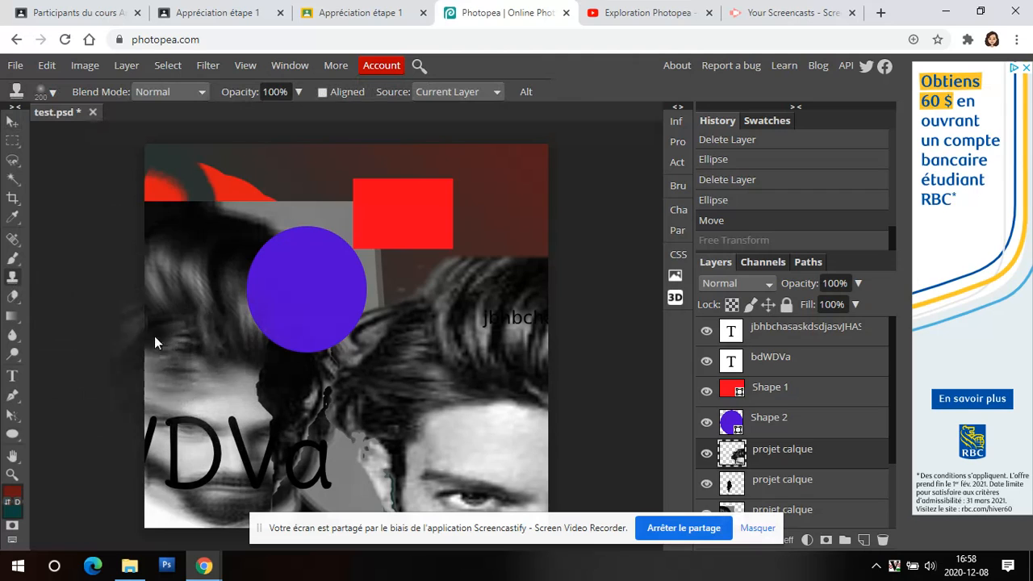
mouse_move(155, 342)
mouse_down()
mouse_move(106, 309)
mouse_move(78, 178)
mouse_move(28, 84)
mouse_up()
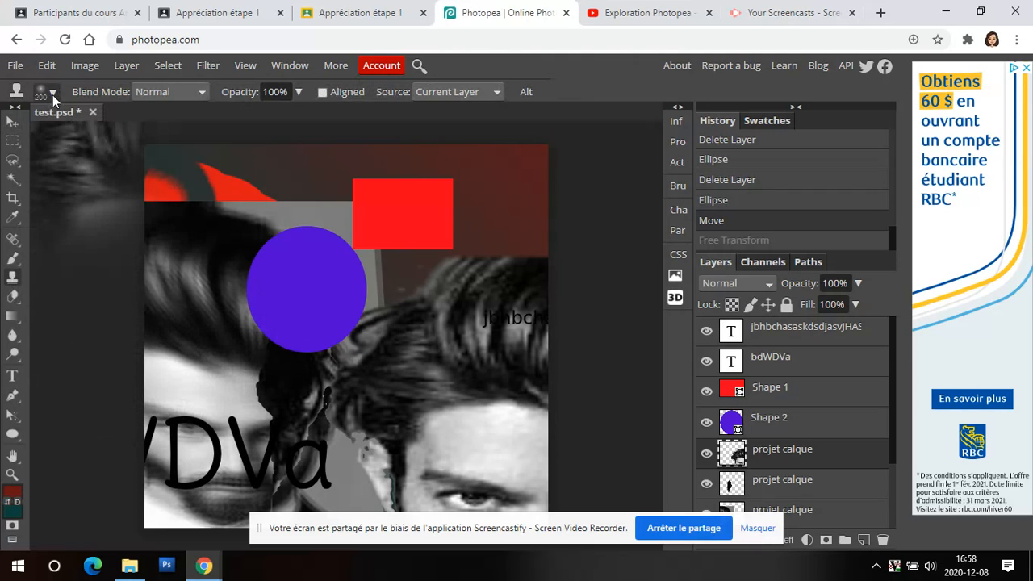
click(52, 95)
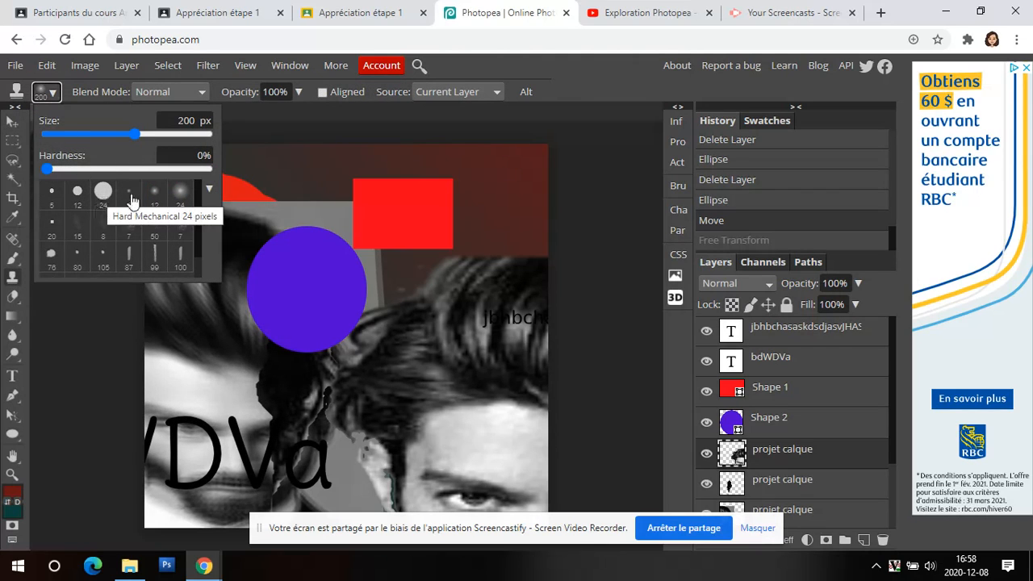
click(103, 194)
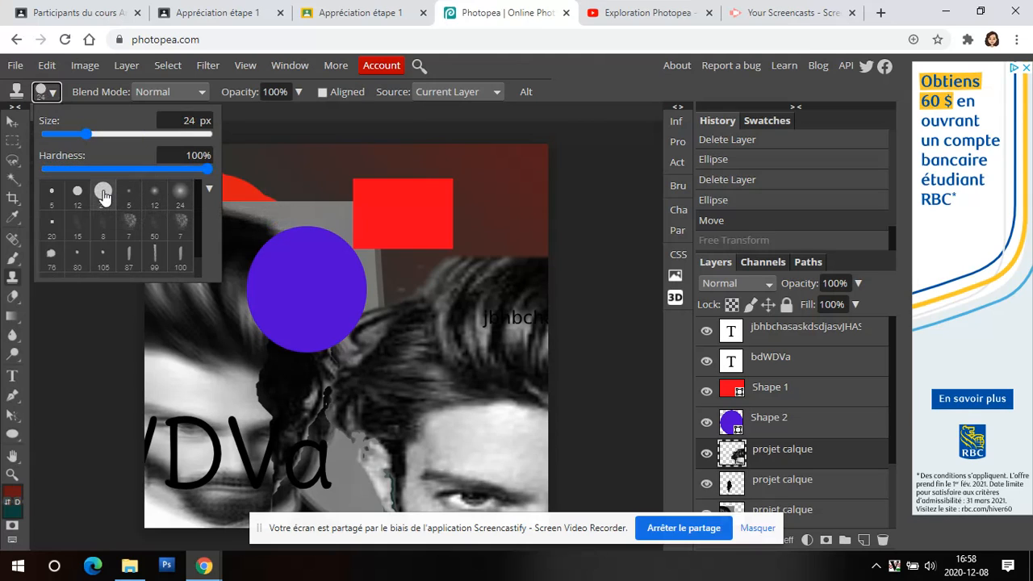
click(181, 193)
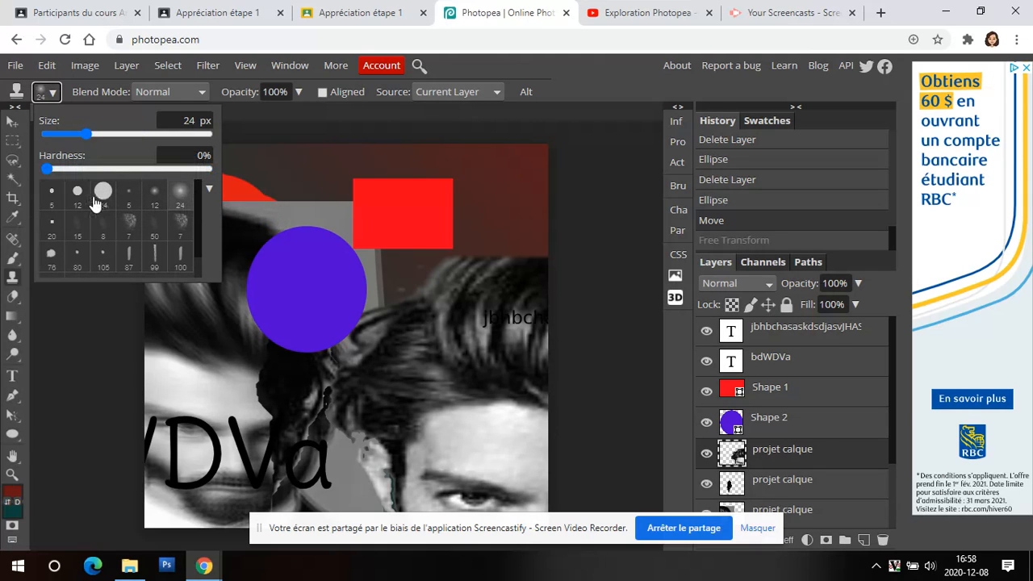
click(103, 194)
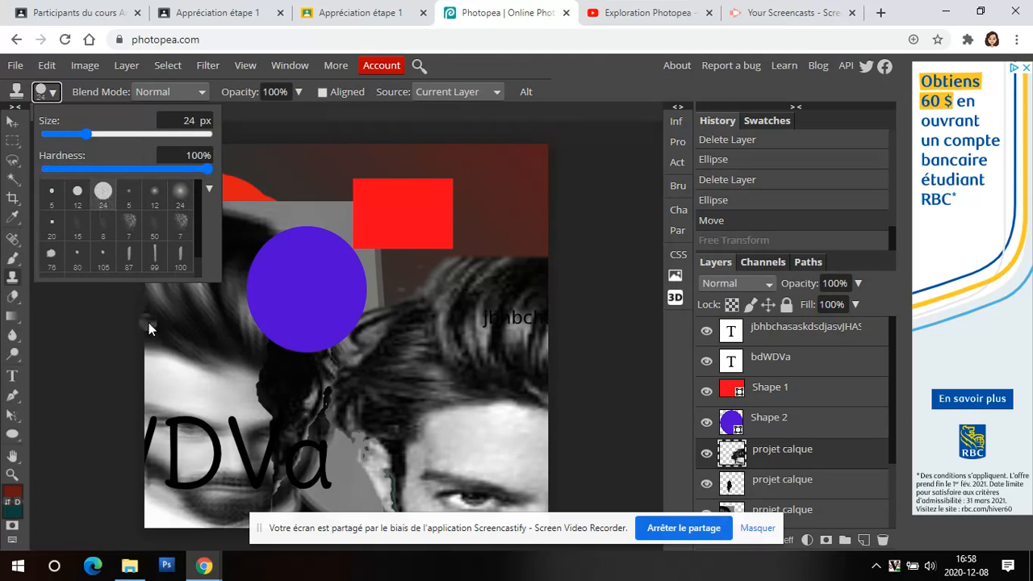
click(180, 196)
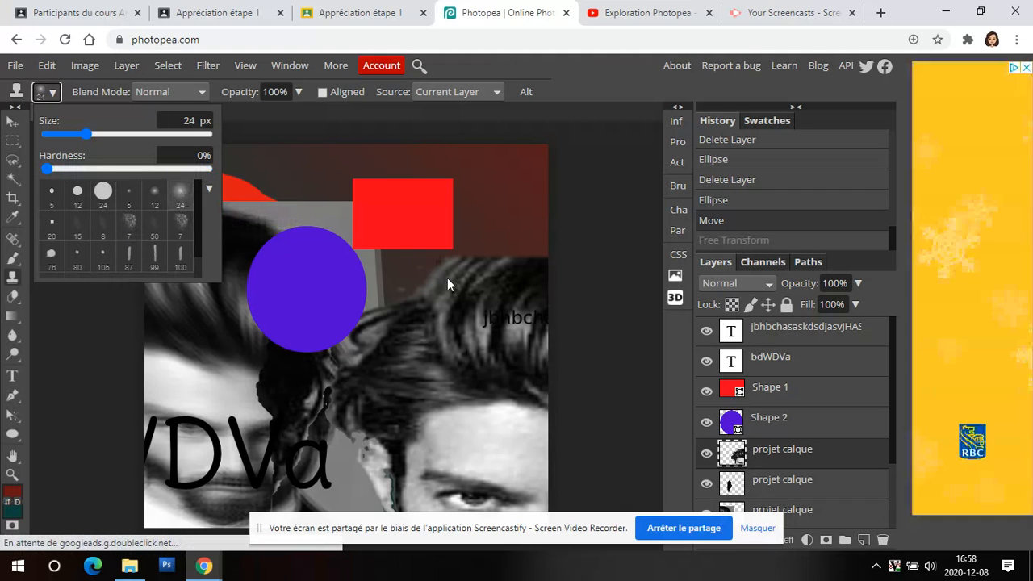
click(122, 134)
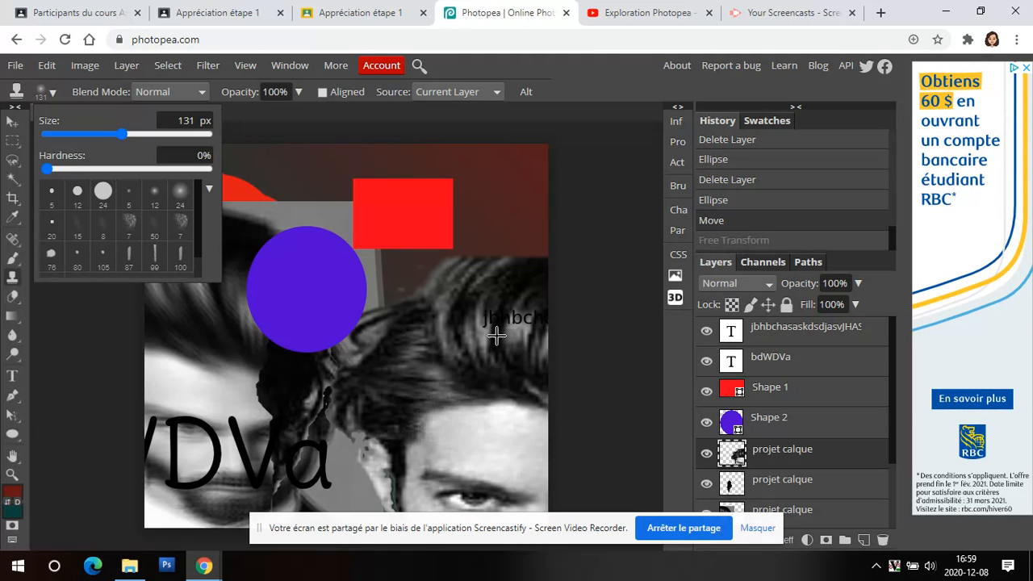
Clone the right-hand man's hair onto the background just below and beside the red rectangle
click(395, 389)
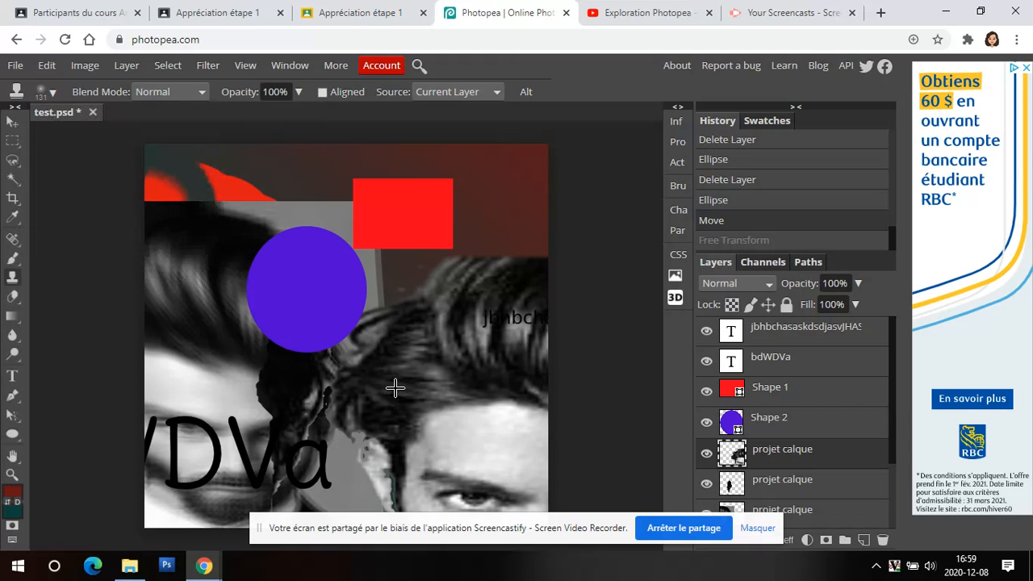
mouse_move(403, 313)
mouse_down()
mouse_move(423, 287)
mouse_move(371, 276)
mouse_move(373, 305)
mouse_up()
key(ctrl+z)
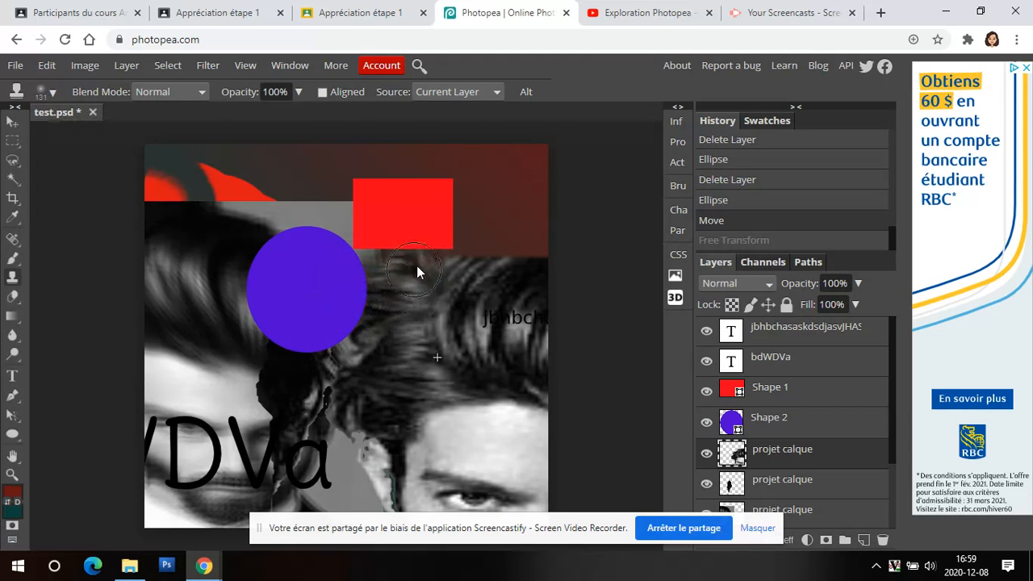
click(477, 249)
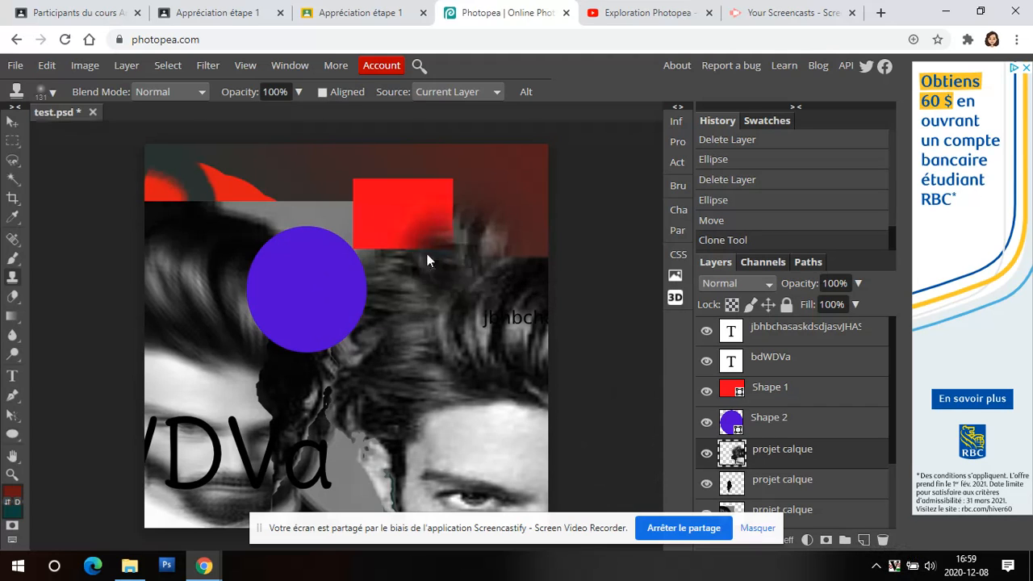
drag(484, 315, 529, 325)
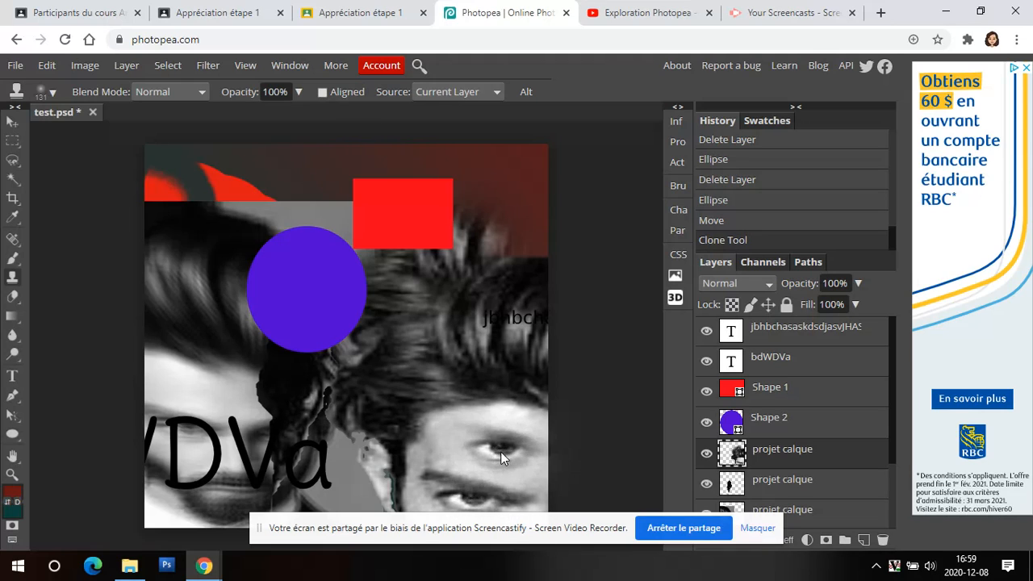
Stamp copies of the right-hand man's eye on his forehead, on both sides of the red rectangle, and over the left-hand man's hair
click(501, 452)
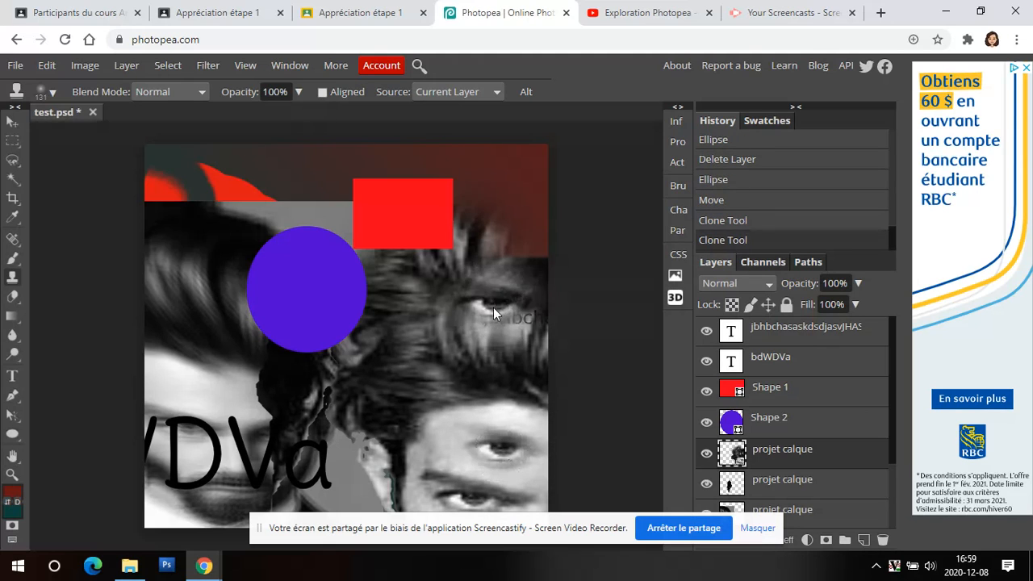
click(493, 193)
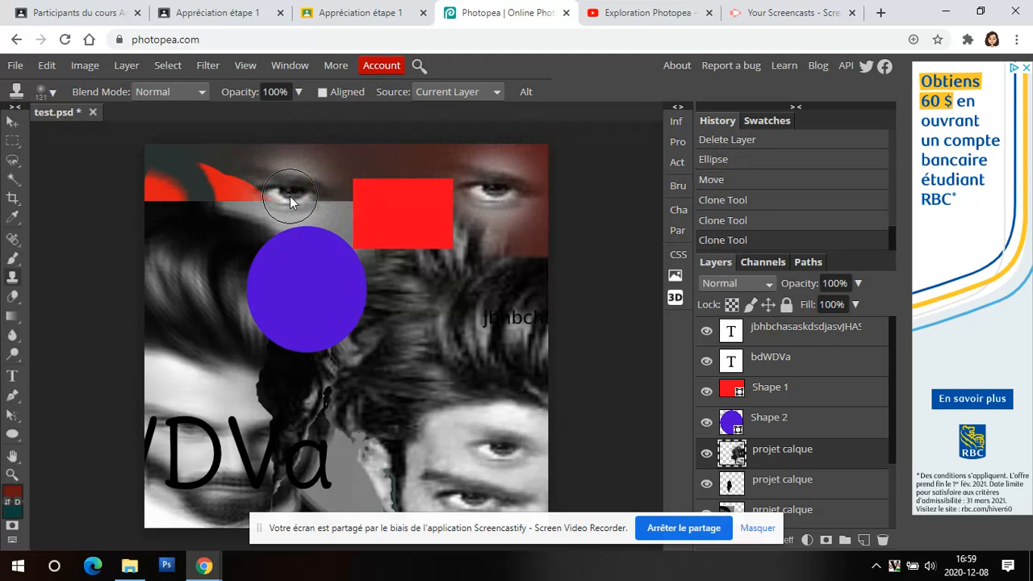
click(290, 196)
click(251, 342)
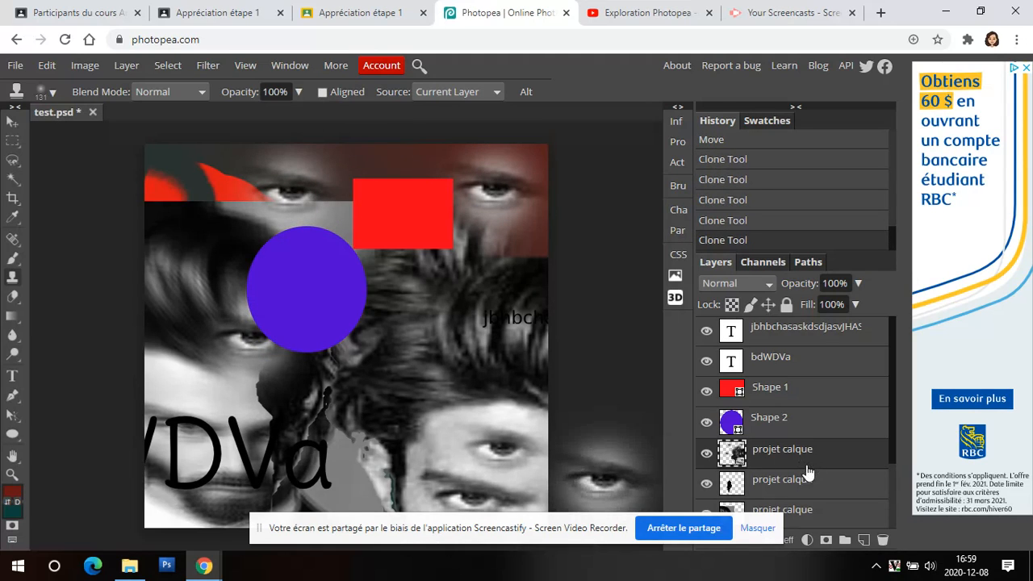
Add a new layer above the projet calque layer and clone the eye onto it over the right-hand man's hair and the upper-left red shapes
click(864, 540)
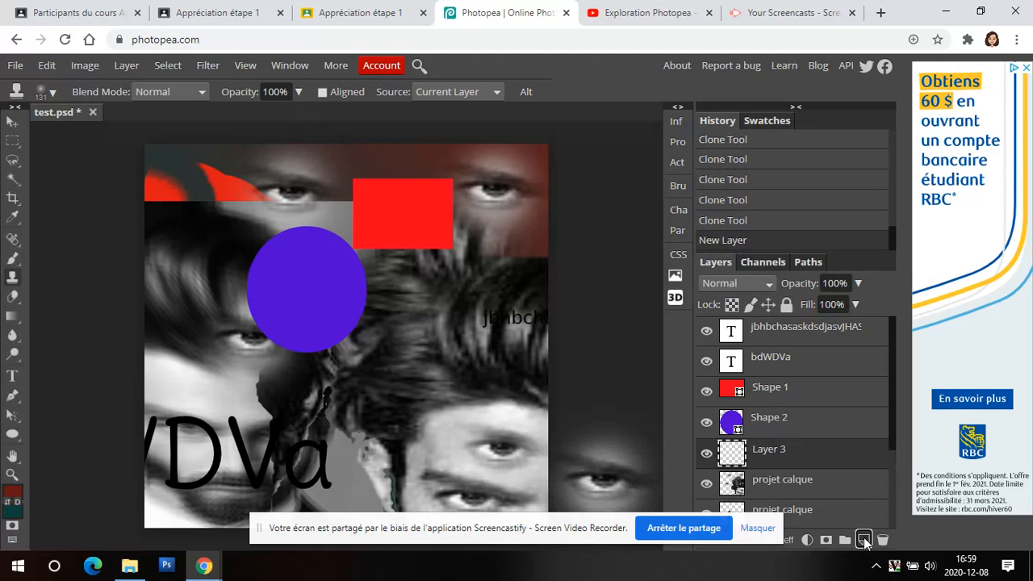
click(391, 322)
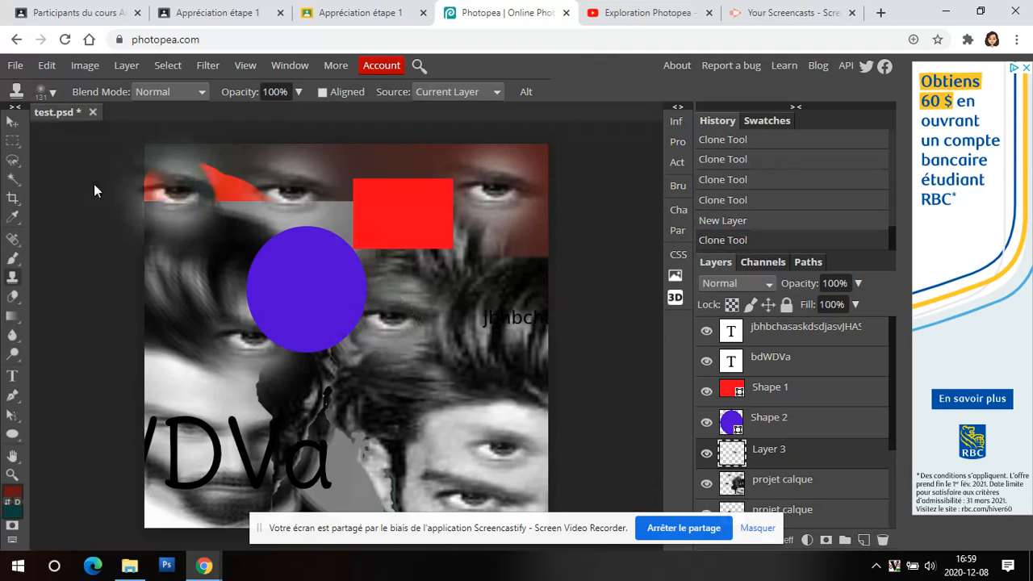
Move Layer 3 above the Shape 2 layer and reposition its cloned eye over the purple circle
click(12, 121)
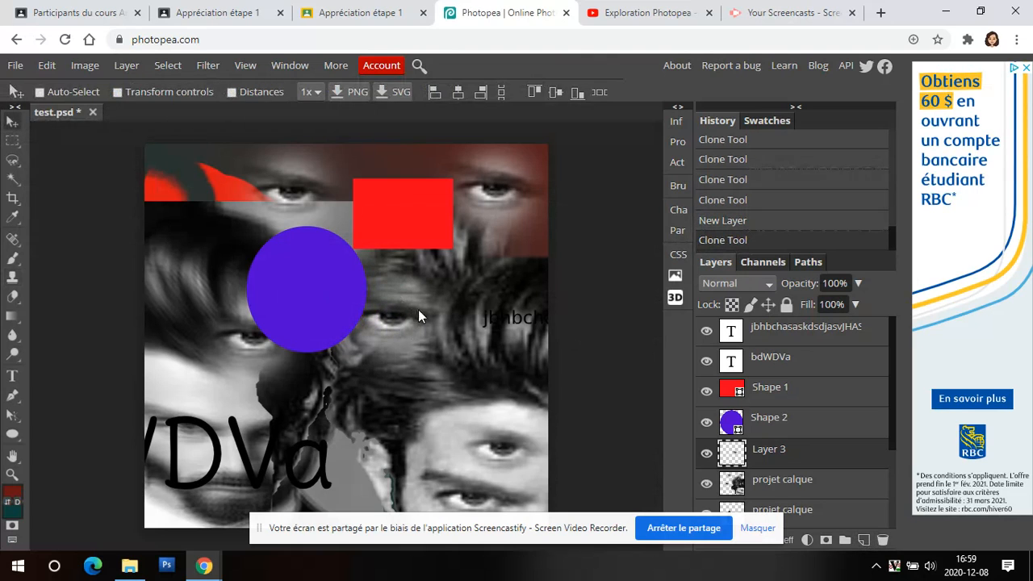
mouse_move(399, 323)
mouse_down()
mouse_move(322, 257)
mouse_move(222, 303)
mouse_move(410, 166)
mouse_move(490, 142)
mouse_move(509, 285)
mouse_move(415, 368)
mouse_move(453, 256)
mouse_move(485, 205)
mouse_move(236, 263)
mouse_move(421, 356)
mouse_up()
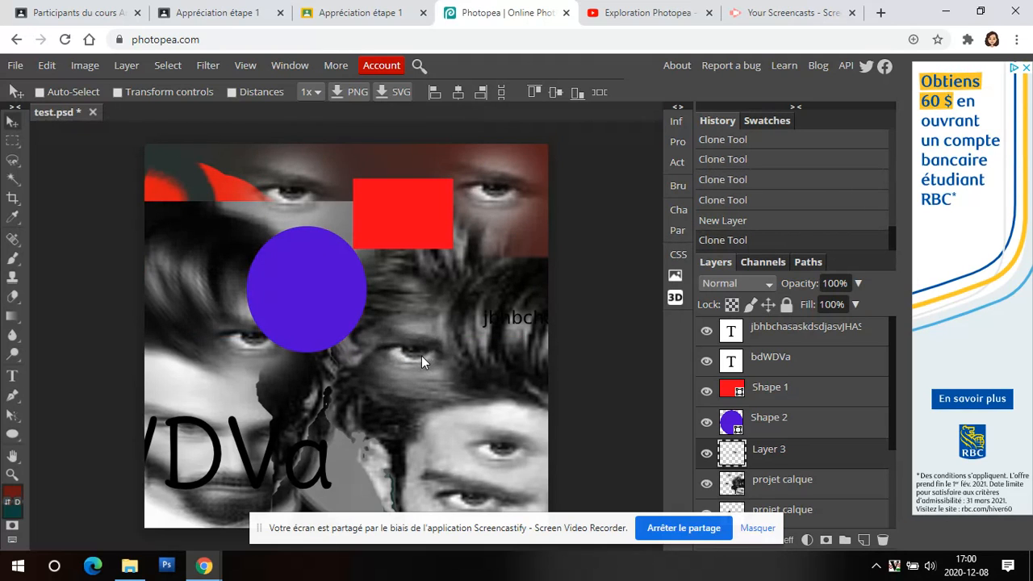
drag(795, 456, 799, 418)
mouse_move(395, 334)
mouse_down()
mouse_move(387, 300)
mouse_move(293, 276)
mouse_up()
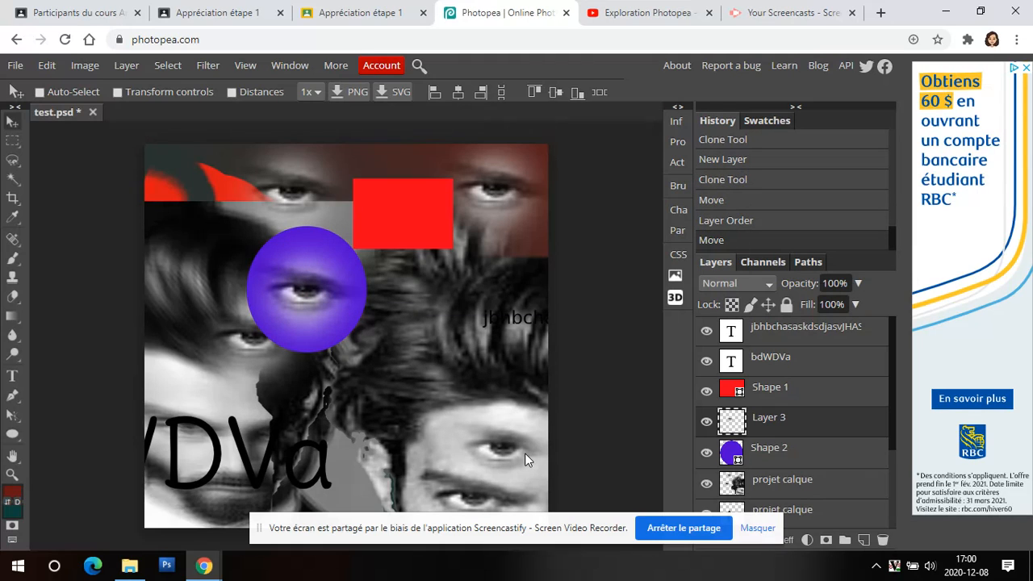
Apply an Oil Paint filter to the upper projet calque layer with cleanliness 5.7 px, scale 7.3 and bristle detail 6.9
click(803, 487)
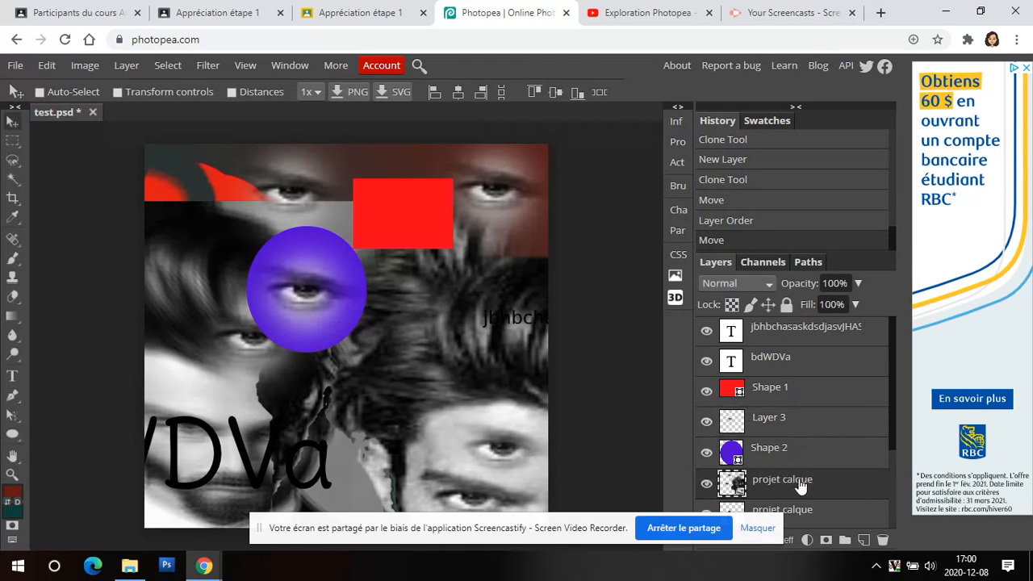
click(202, 66)
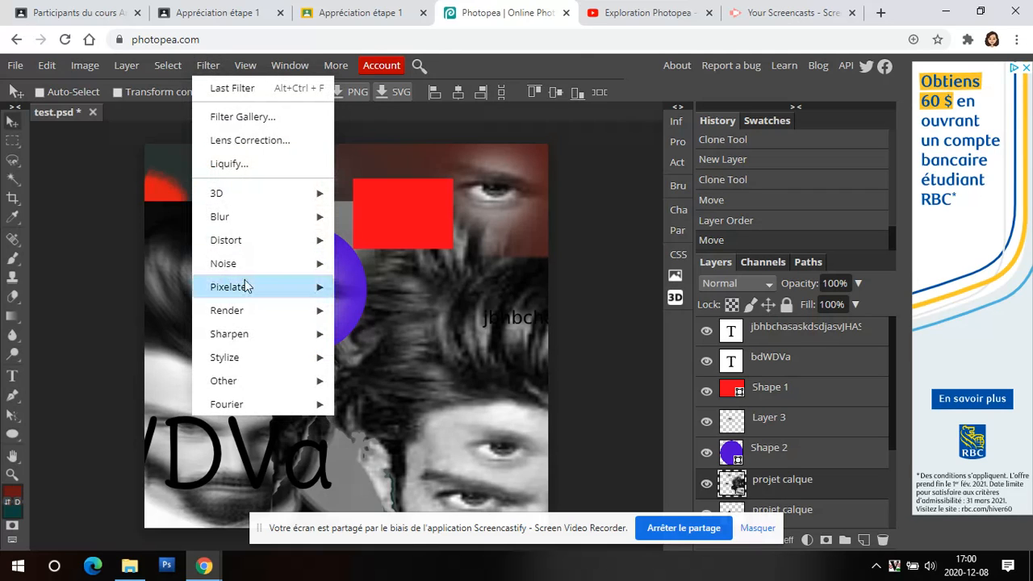
mouse_move(283, 356)
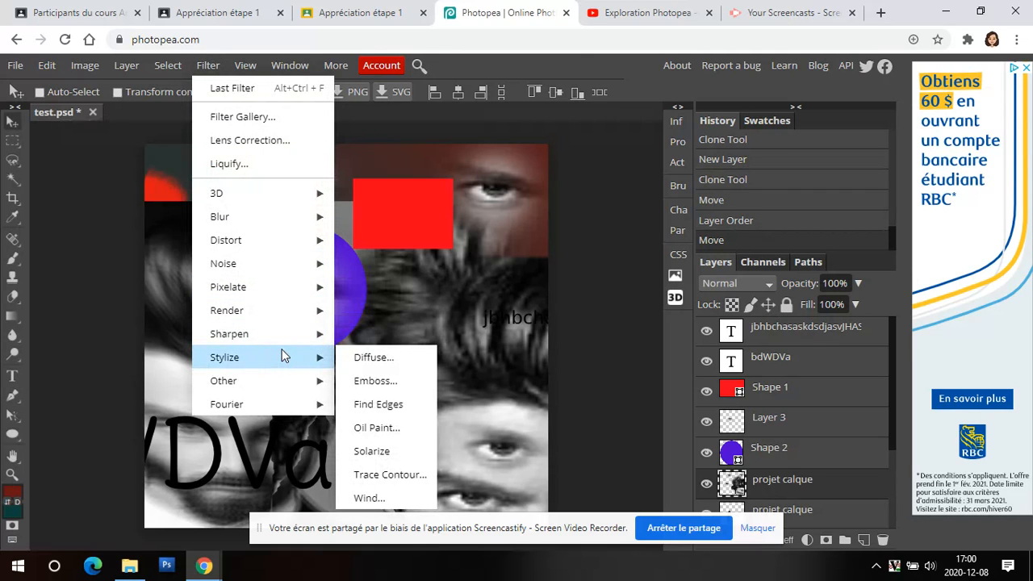
click(383, 429)
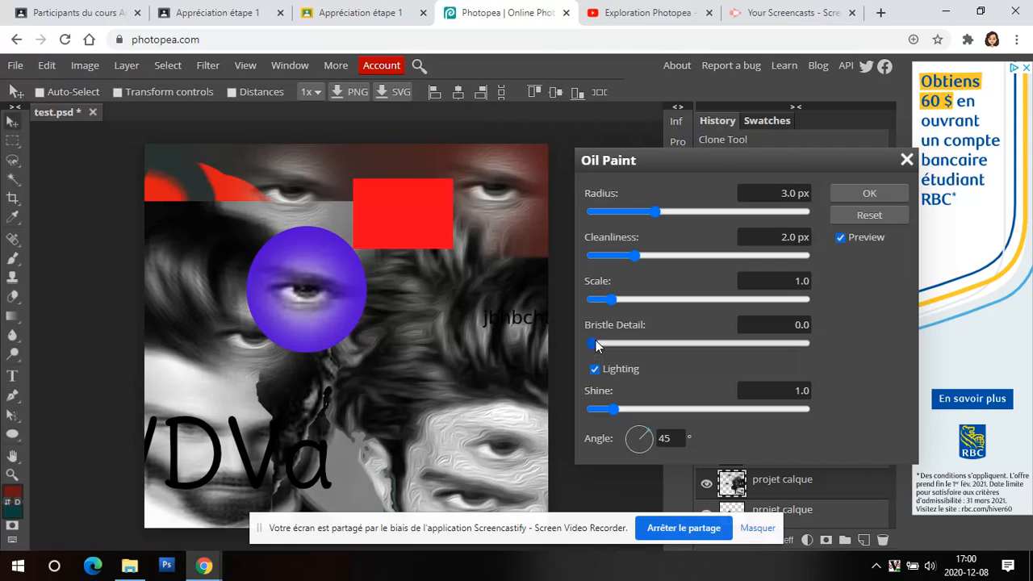
drag(687, 345, 741, 328)
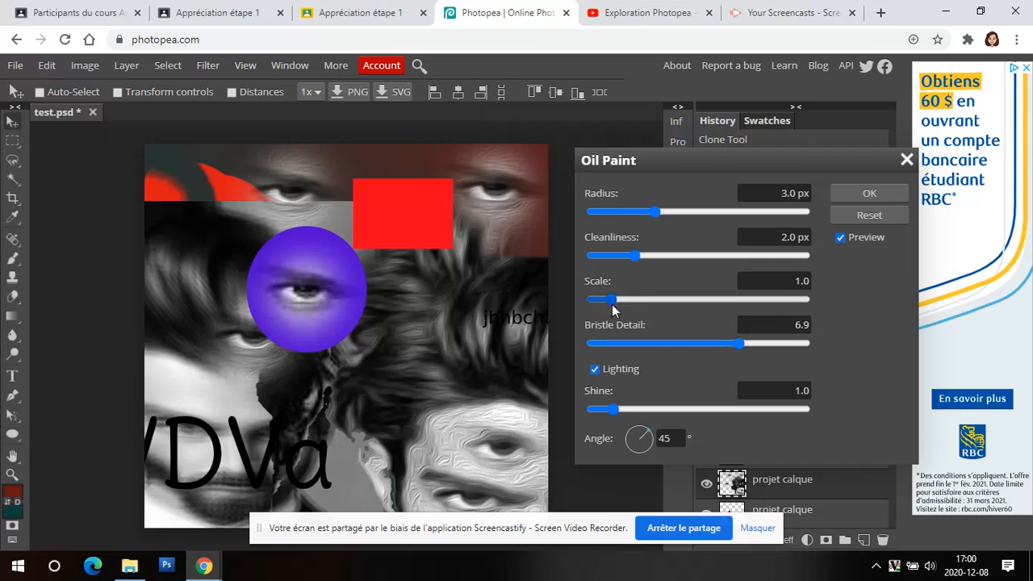
mouse_move(614, 298)
mouse_down()
mouse_move(708, 302)
mouse_move(746, 288)
mouse_up()
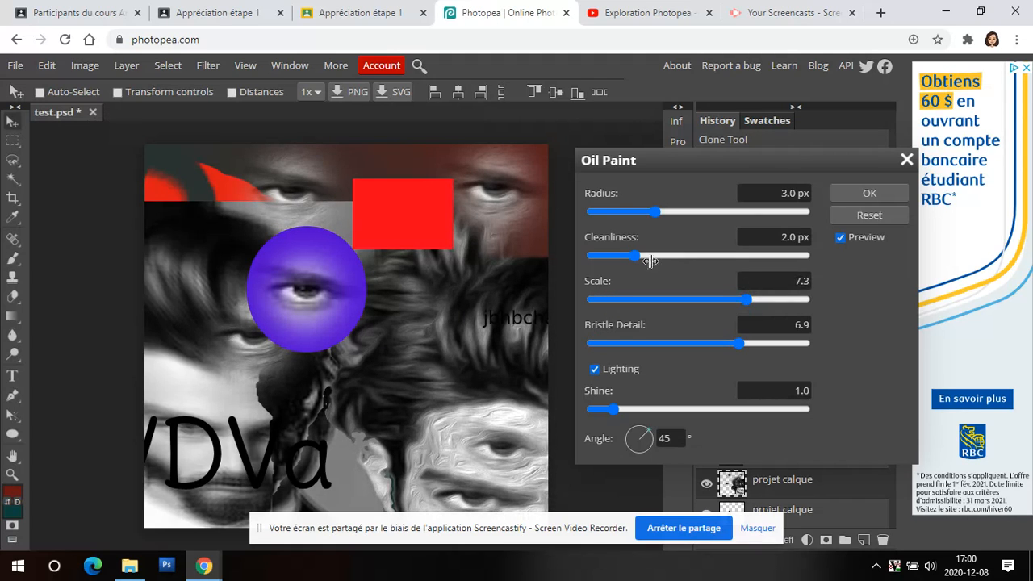
drag(633, 254, 710, 271)
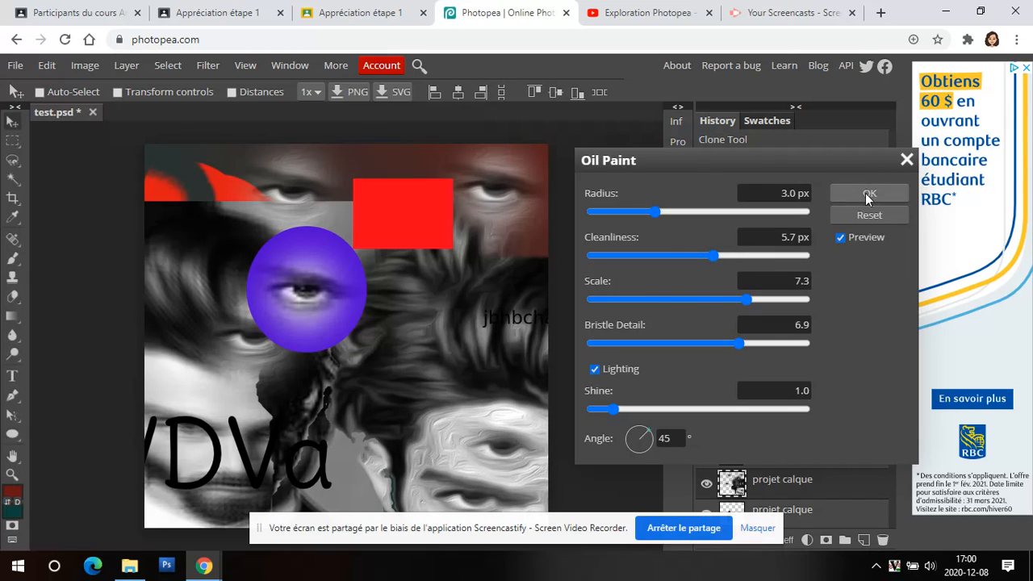
click(869, 196)
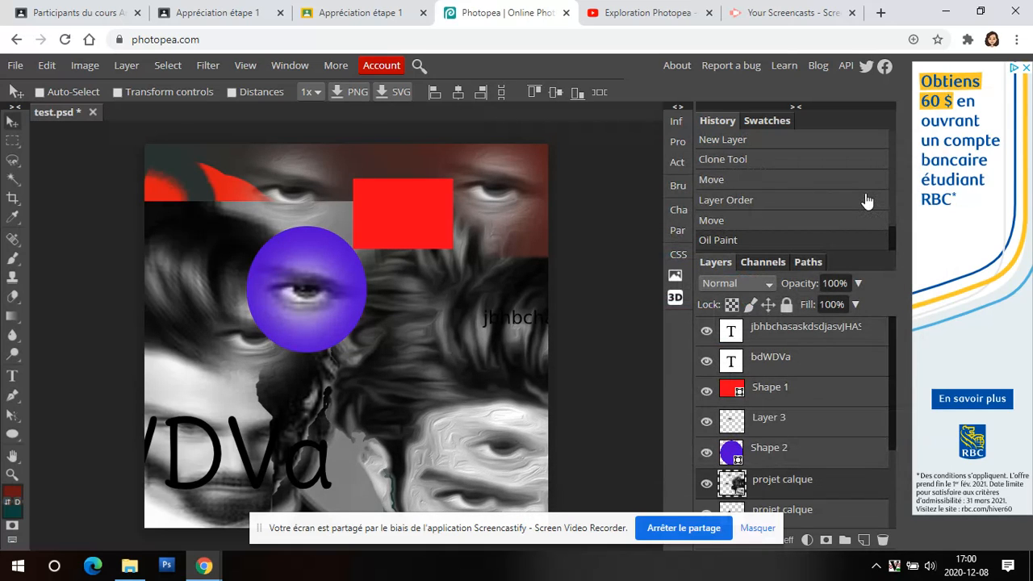